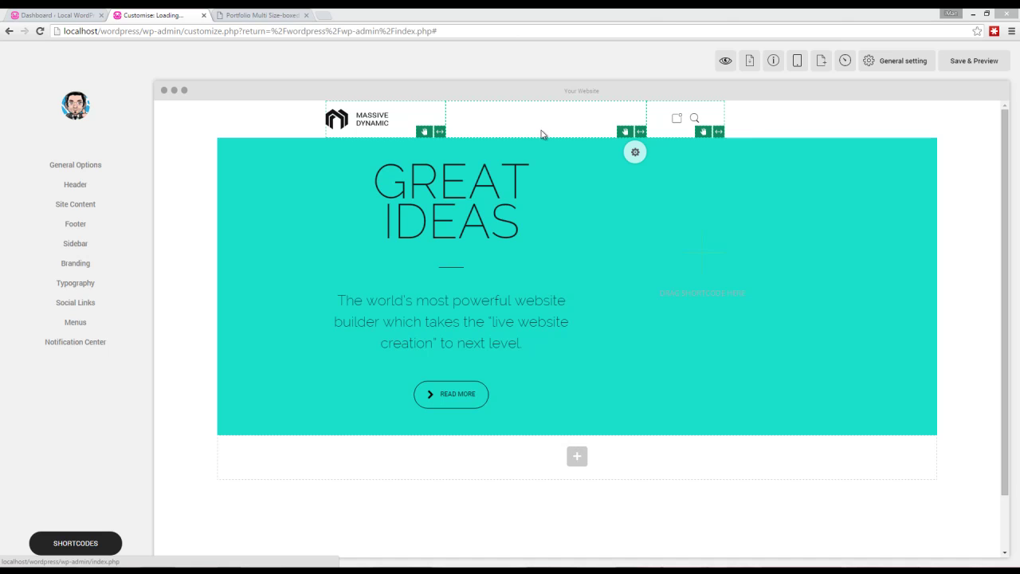
Open the menu editor in the WordPress dashboard and create a new menu named Main Menu.
{"action": "left_click", "coordinate": [78, 16]}
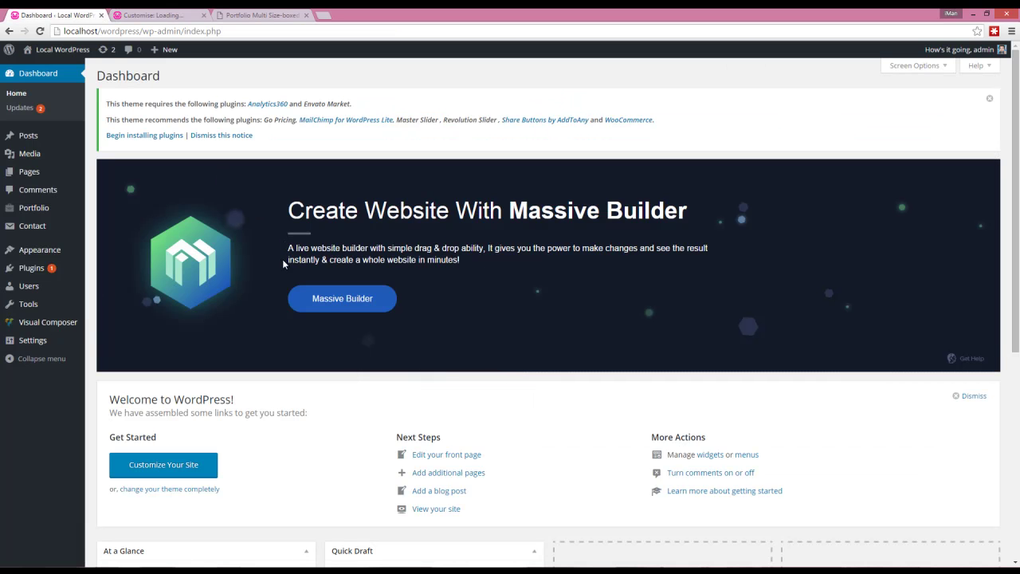
{"action": "mouse_move", "coordinate": [76, 247]}
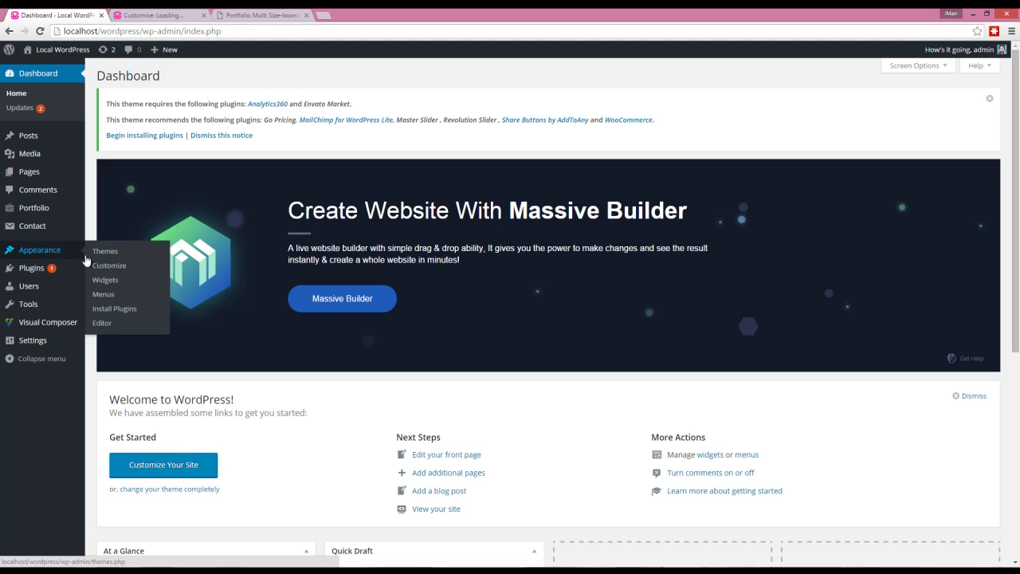
{"action": "left_click", "coordinate": [102, 294]}
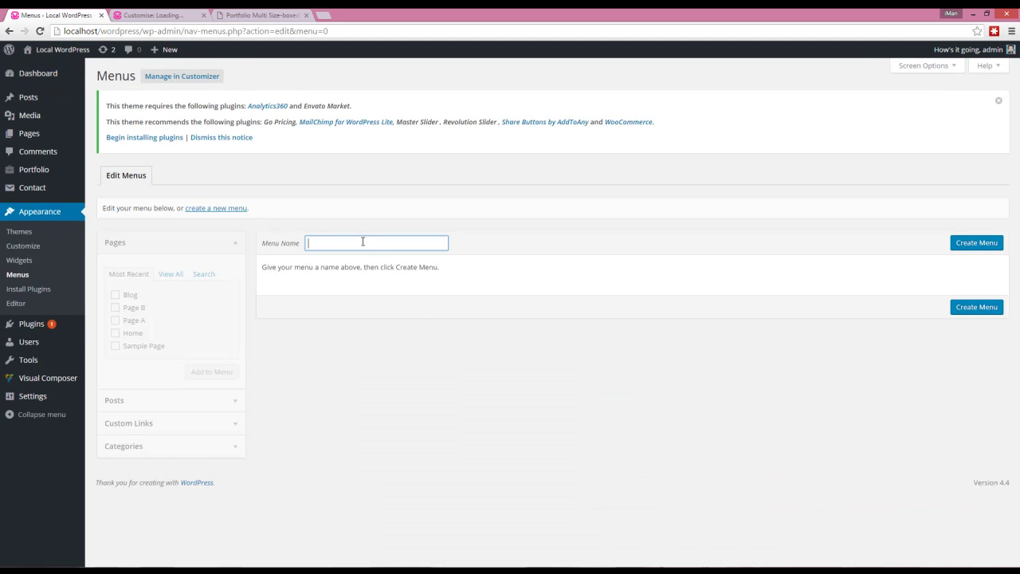
{"action": "left_click", "coordinate": [362, 242]}
{"action": "left_click", "coordinate": [353, 258]}
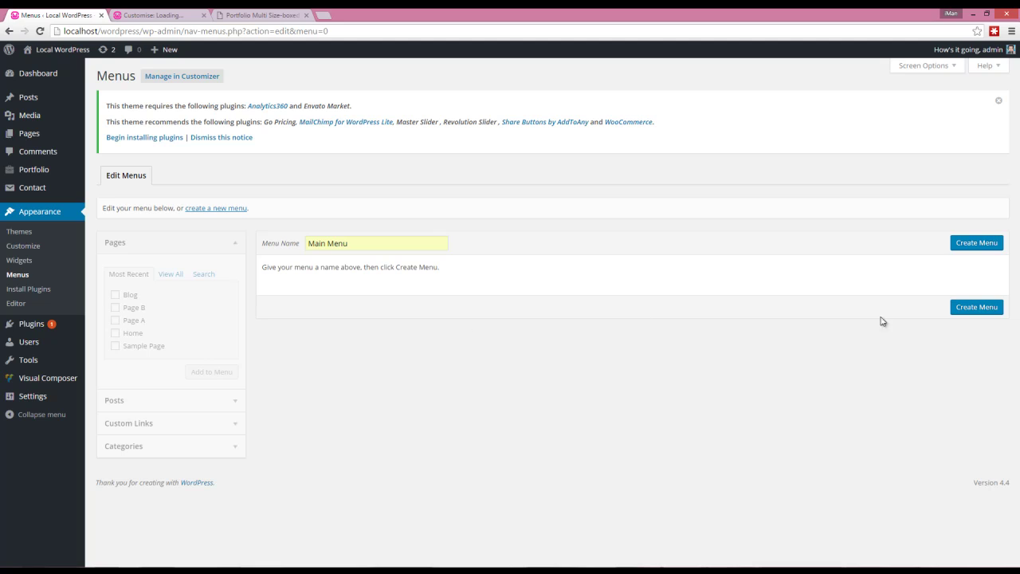
{"action": "left_click", "coordinate": [978, 309]}
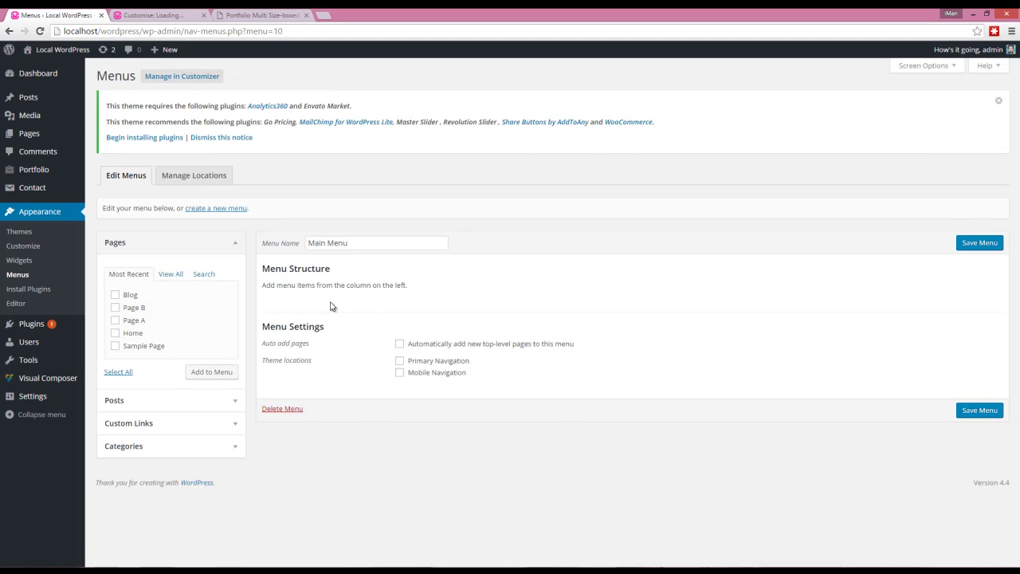
Add all listed pages to Main Menu and save it with Primary Navigation and Mobile Navigation as theme locations.
{"action": "left_click", "coordinate": [120, 371]}
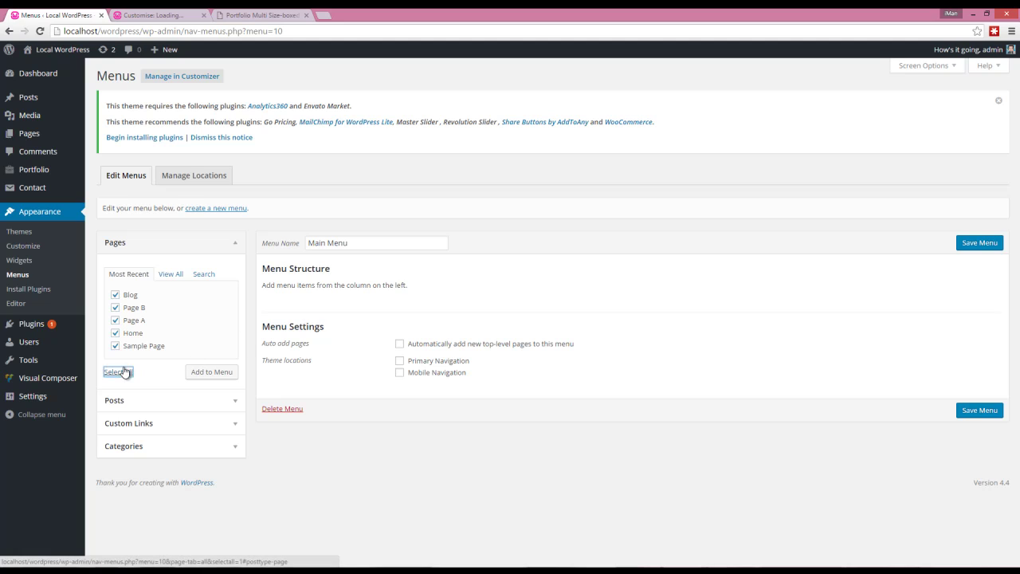
{"action": "left_click", "coordinate": [203, 372]}
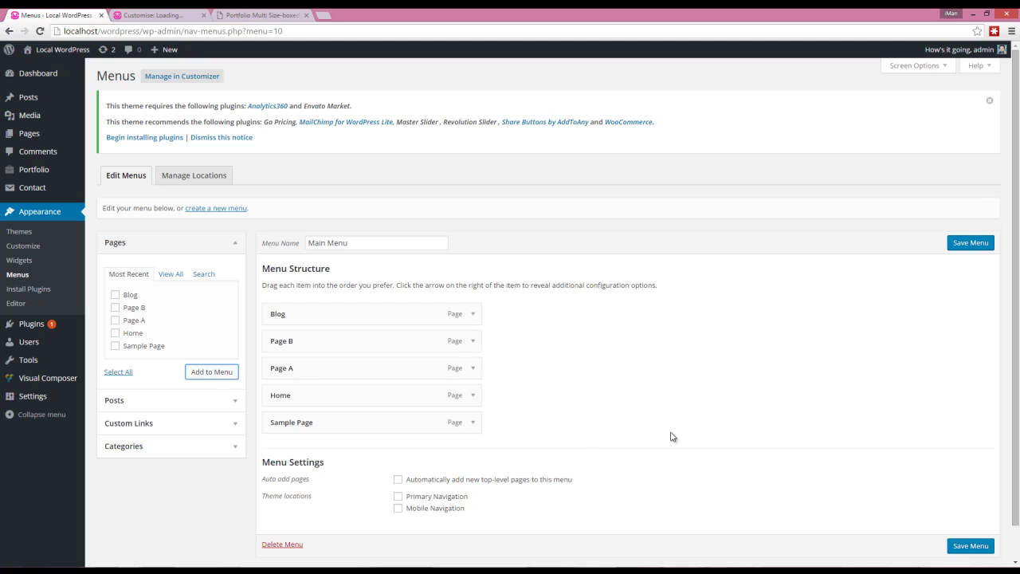
{"action": "scroll", "coordinate": [648, 443], "scroll_direction": "down", "scroll_amount": 1}
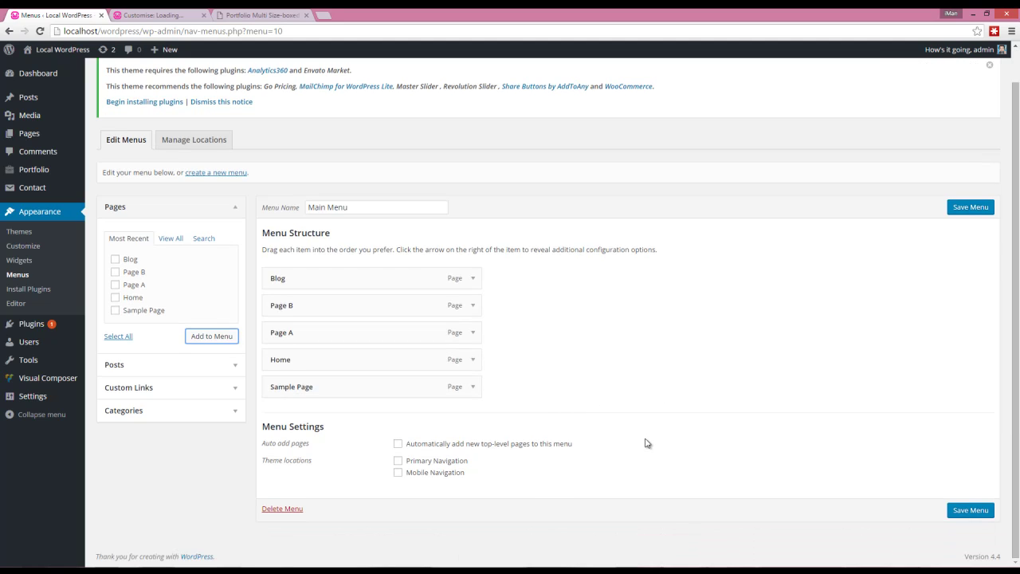
{"action": "left_click", "coordinate": [398, 461]}
{"action": "left_click", "coordinate": [974, 511]}
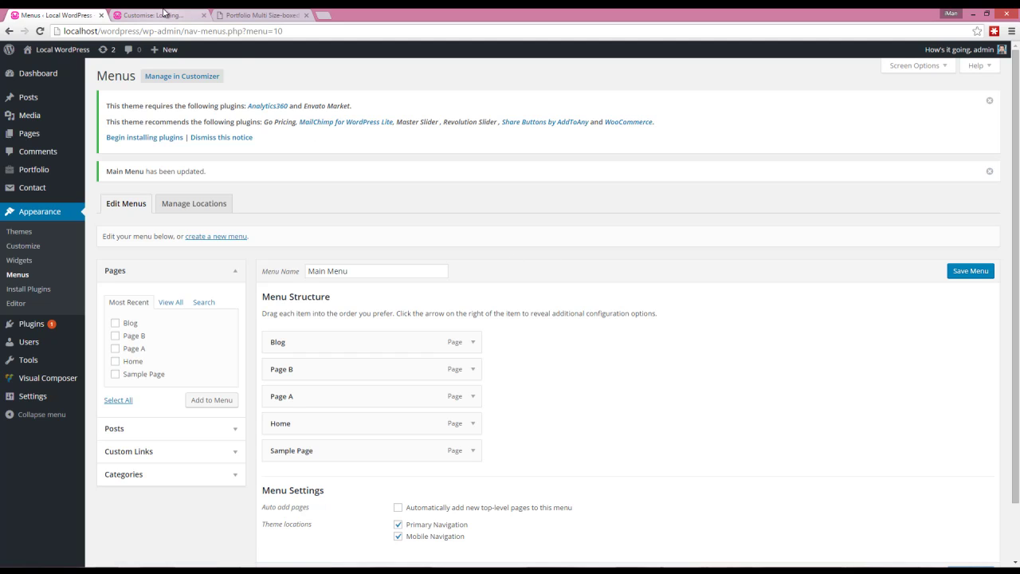
Reload the Massive Builder preview and widen the header's menu column so the menu items fit on one line.
{"action": "left_click", "coordinate": [163, 12]}
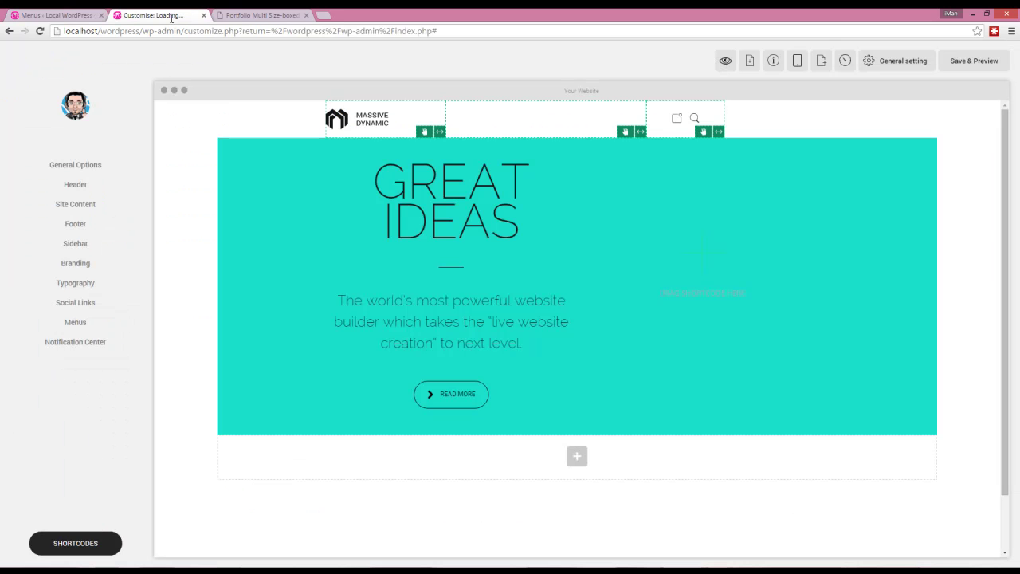
{"action": "left_click", "coordinate": [39, 31]}
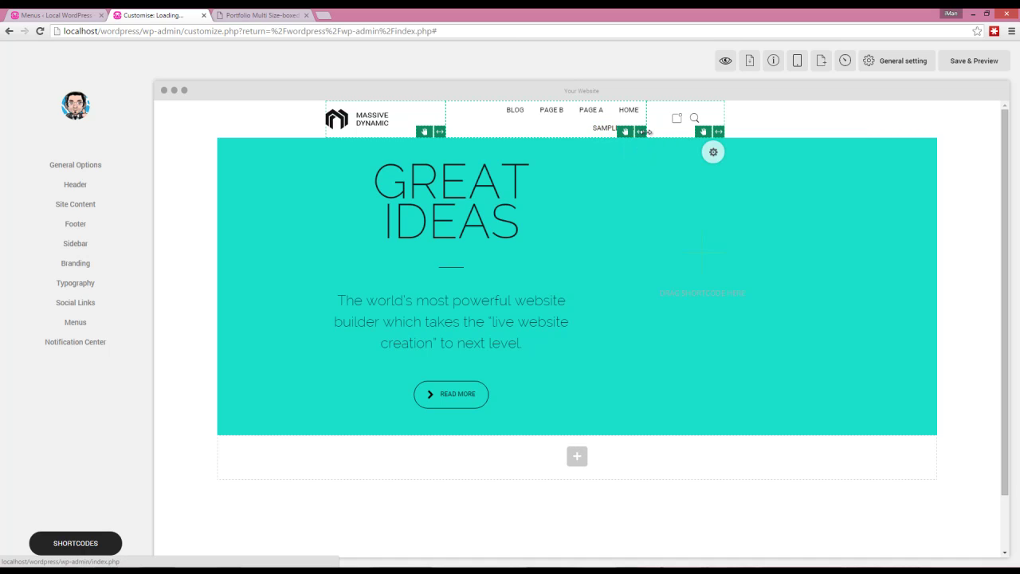
{"action": "left_click_drag", "start_coordinate": [640, 132], "coordinate": [694, 130]}
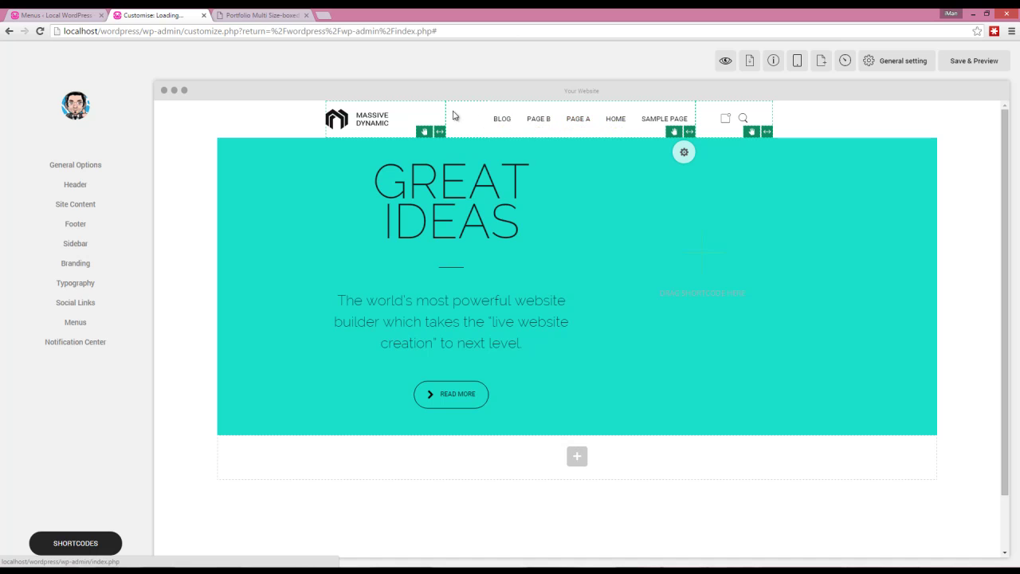
Return to the WordPress menu editor and open the settings of the Page A menu item.
{"action": "left_click", "coordinate": [78, 12]}
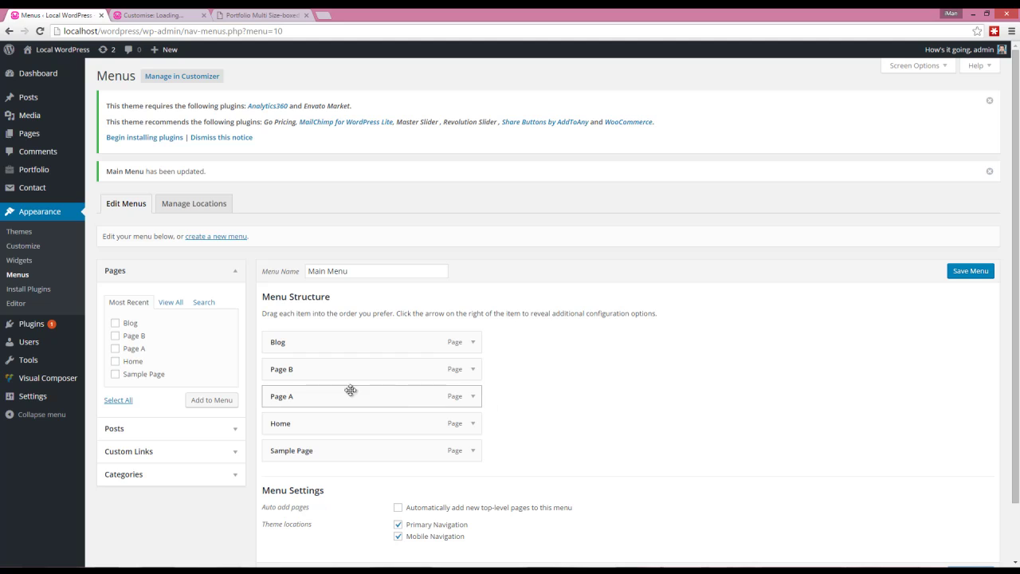
{"action": "left_click", "coordinate": [473, 396]}
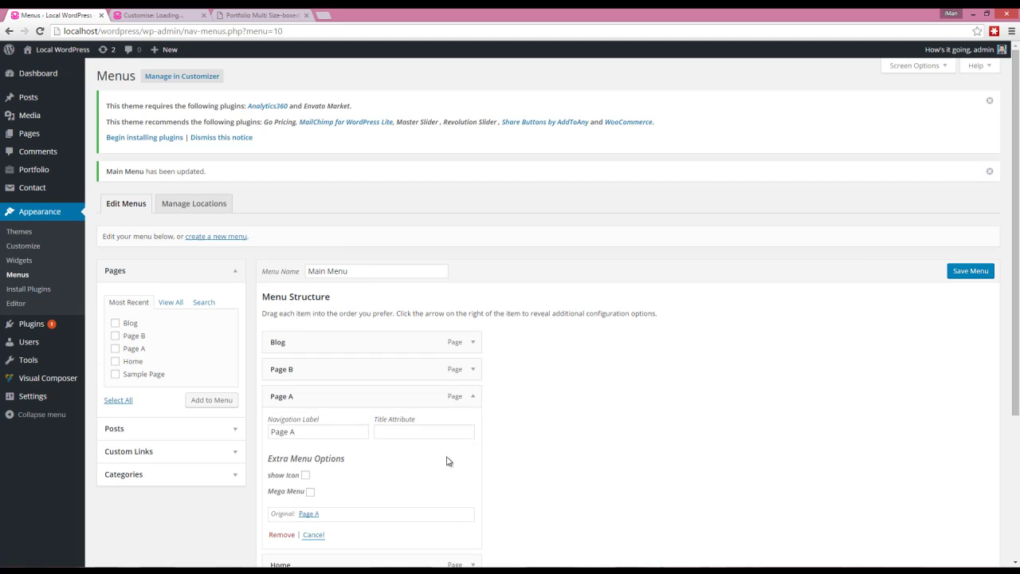
{"action": "scroll", "coordinate": [447, 461], "scroll_direction": "down", "scroll_amount": 1}
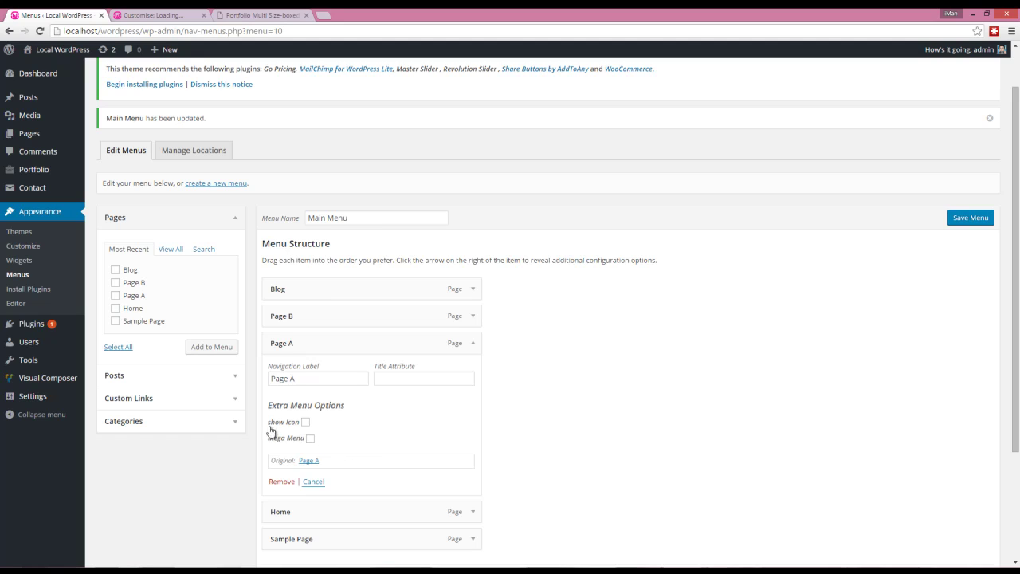
Enable show Icon for Page A, browse the available icons, and disable the option again.
{"action": "left_click", "coordinate": [305, 422]}
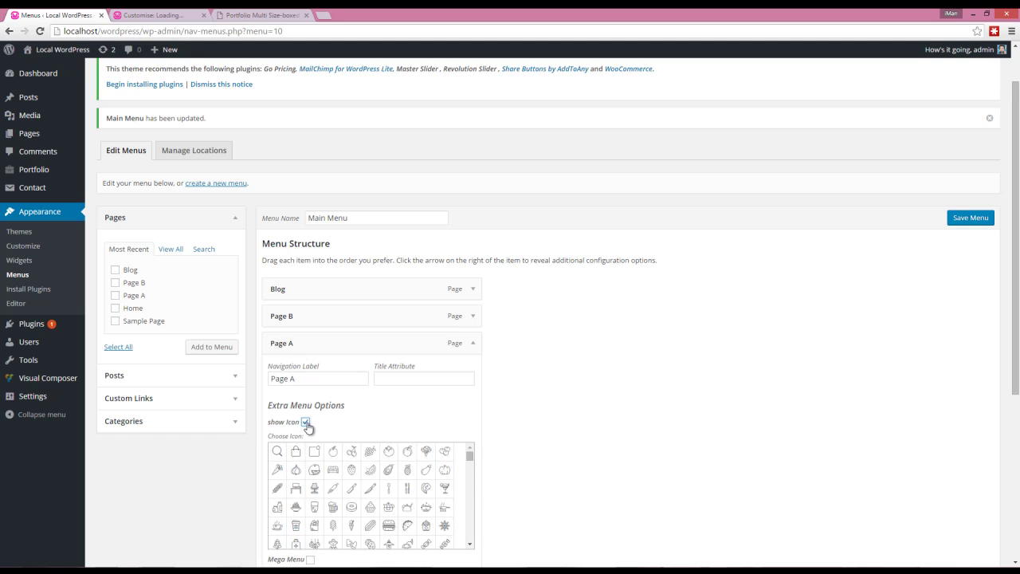
{"action": "scroll", "coordinate": [370, 498], "scroll_direction": "down", "scroll_amount": 5}
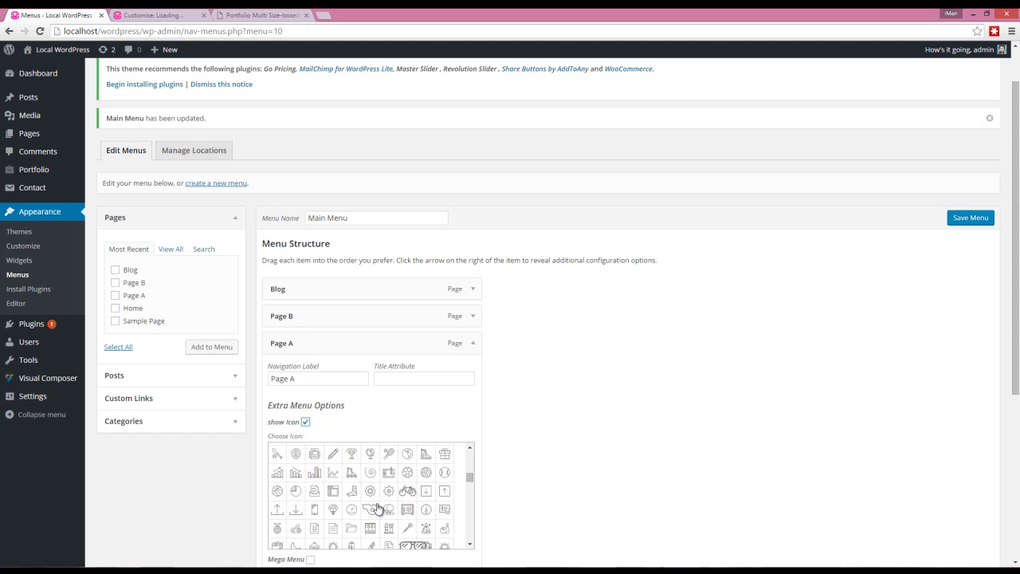
{"action": "scroll", "coordinate": [330, 457], "scroll_direction": "up", "scroll_amount": 1}
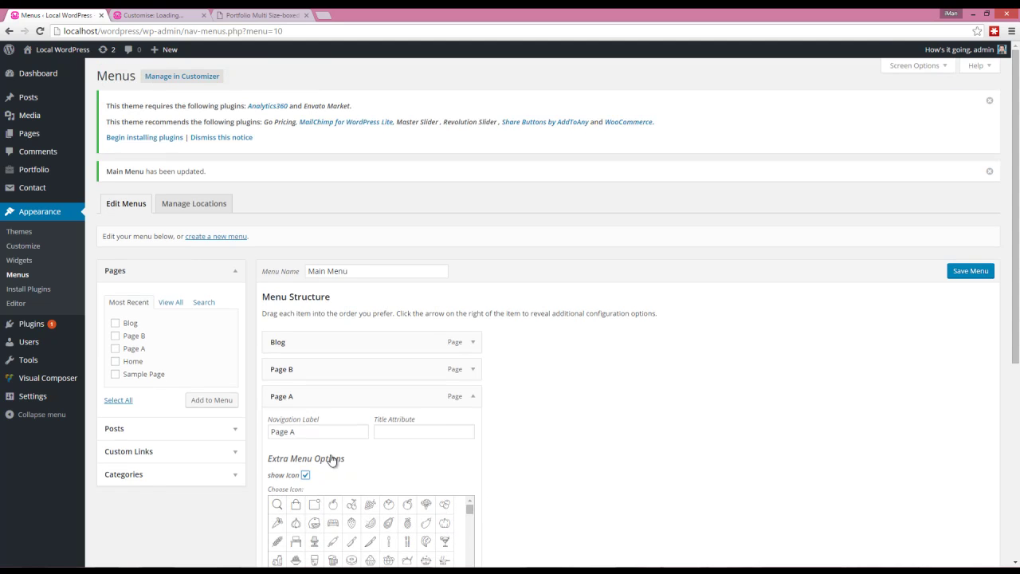
{"action": "left_click", "coordinate": [306, 475]}
{"action": "scroll", "coordinate": [339, 480], "scroll_direction": "down", "scroll_amount": 1}
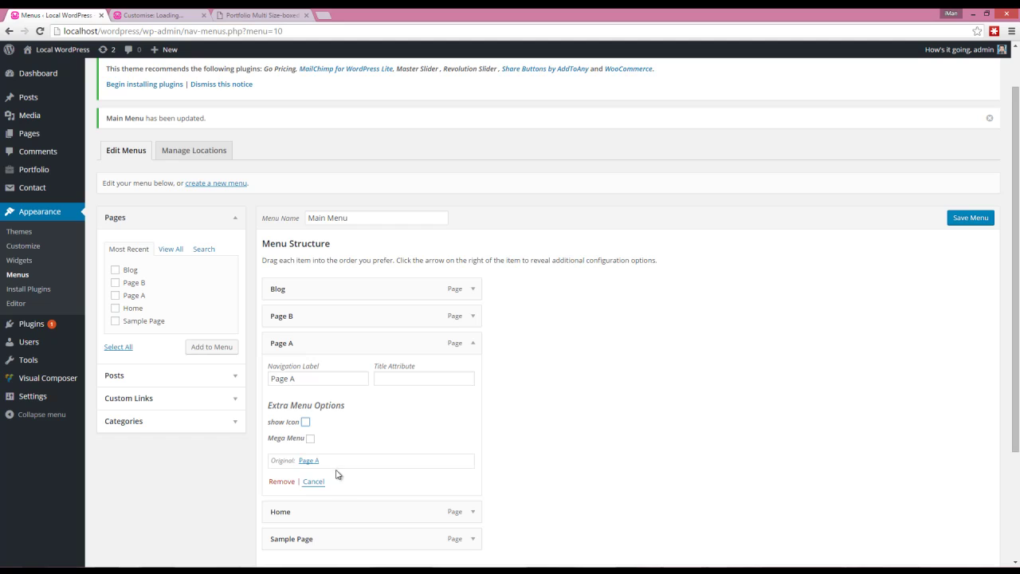
Enable Mega Menu for Page A and nest Page B and Sample Page under it as sub-items.
{"action": "left_click", "coordinate": [310, 439]}
{"action": "left_click", "coordinate": [473, 343]}
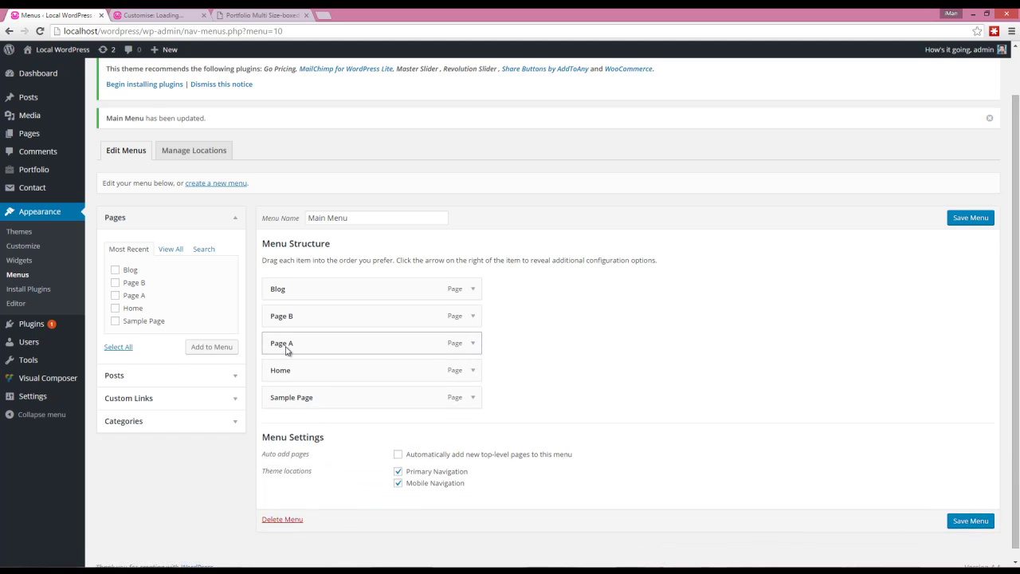
{"action": "left_click_drag", "start_coordinate": [287, 351], "coordinate": [310, 362]}
{"action": "left_click_drag", "start_coordinate": [294, 422], "coordinate": [311, 389]}
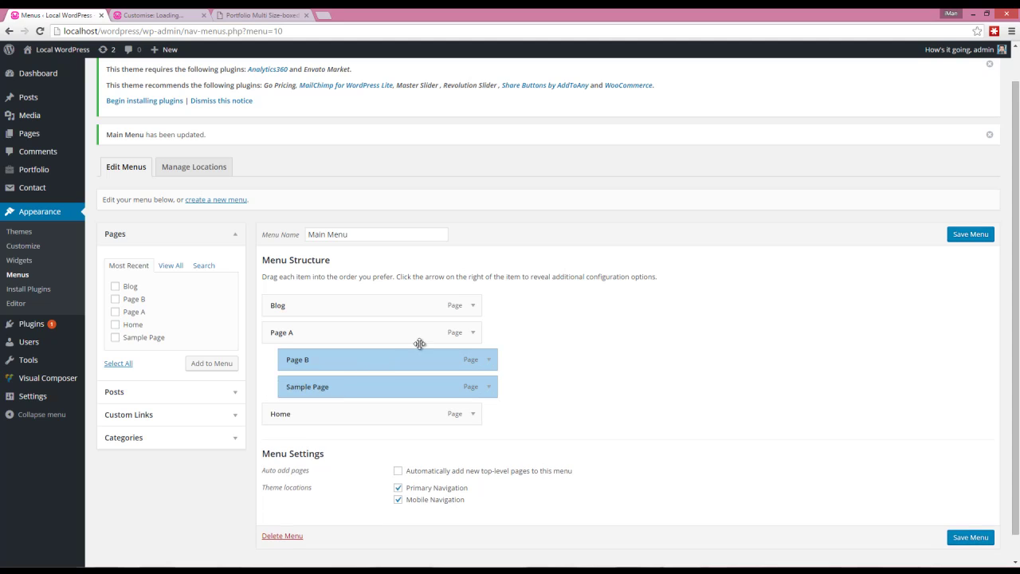
Review the extra menu options of the Page A item and its sub-item Page B.
{"action": "left_click", "coordinate": [474, 334]}
{"action": "left_click", "coordinate": [474, 334]}
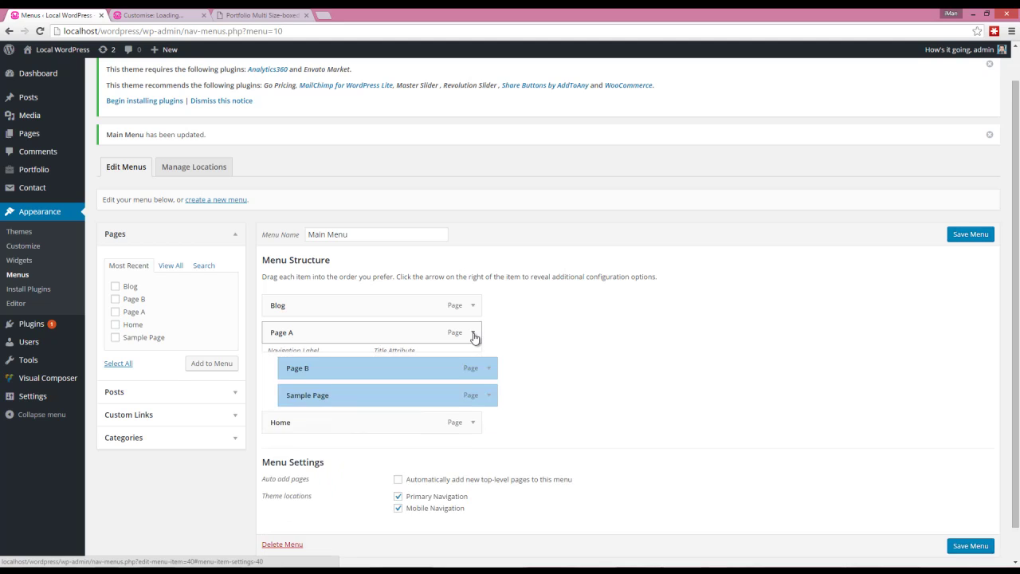
{"action": "left_click", "coordinate": [472, 334]}
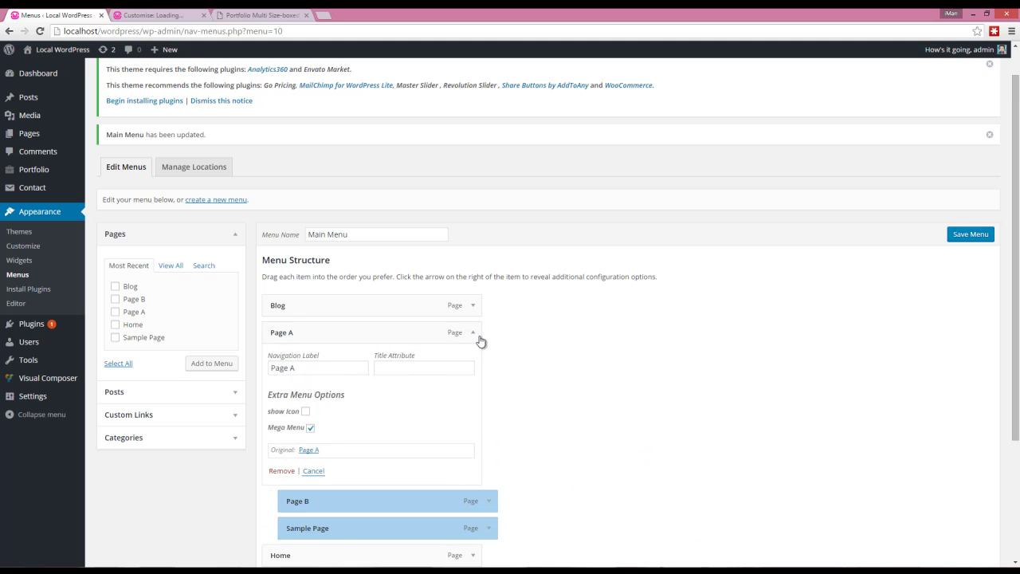
{"action": "left_click", "coordinate": [474, 334]}
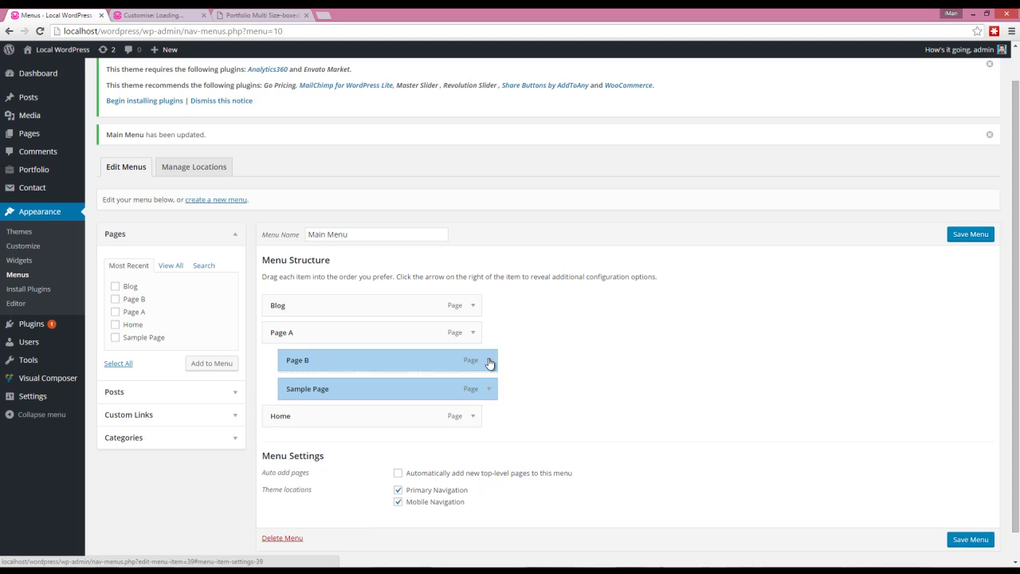
{"action": "left_click", "coordinate": [489, 363]}
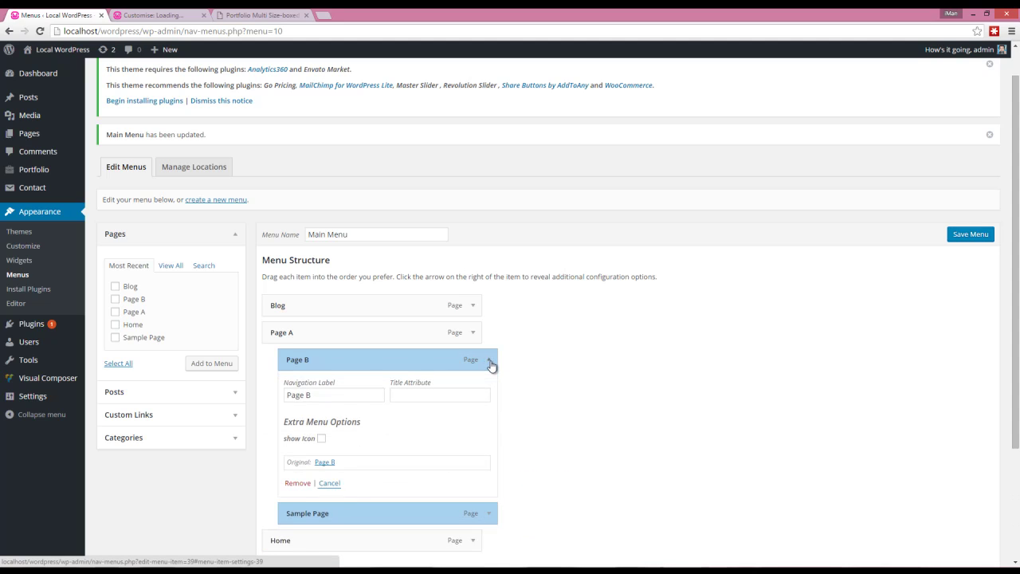
{"action": "left_click", "coordinate": [489, 363]}
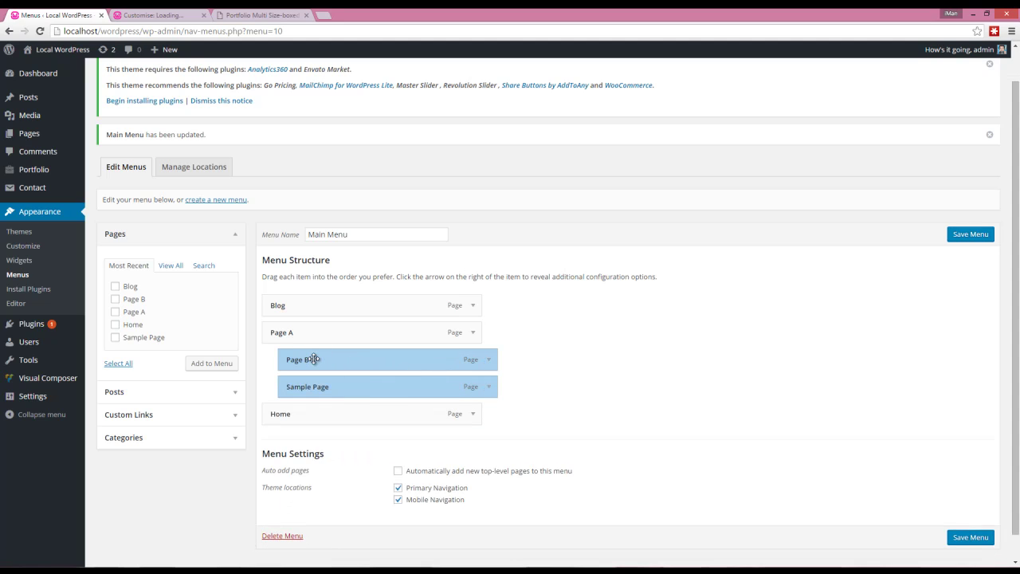
Add a custom link to the menu with the URL # and the link text New Pages.
{"action": "left_click", "coordinate": [214, 416]}
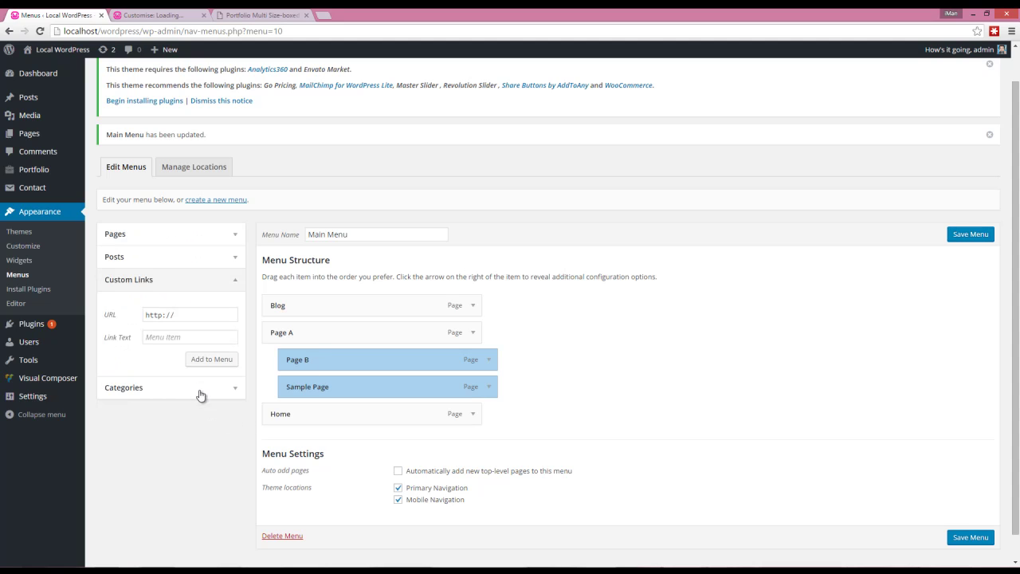
{"action": "left_click", "coordinate": [189, 319]}
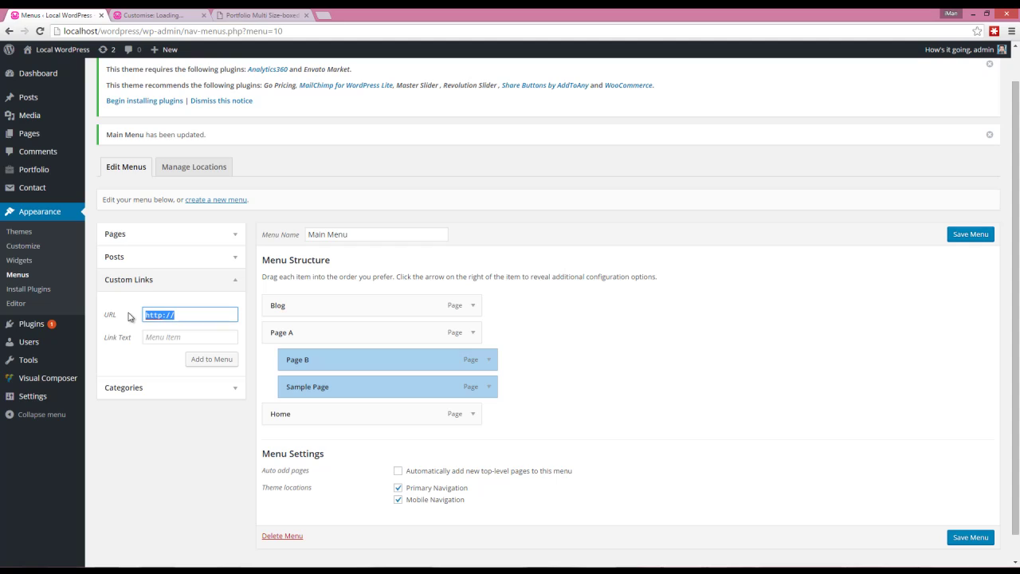
{"action": "type", "text": "#"}
{"action": "left_click", "coordinate": [154, 335]}
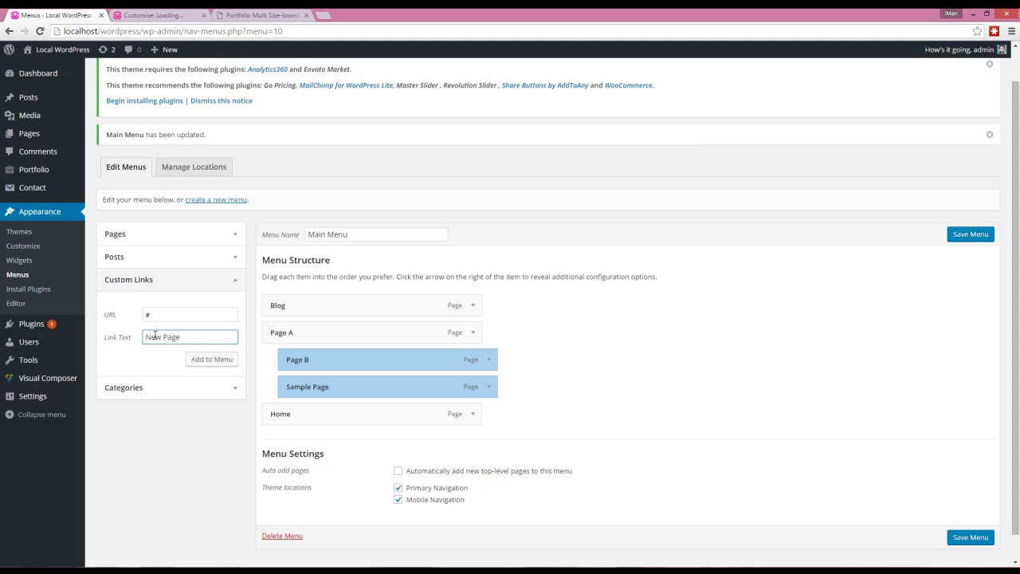
{"action": "left_click", "coordinate": [204, 360]}
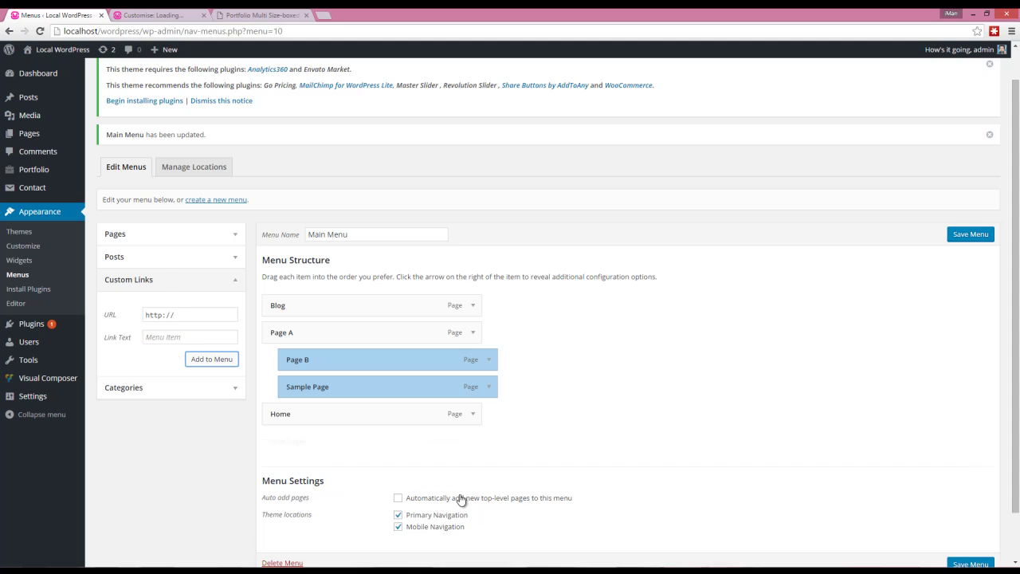
Nest New Pages under Page A with Page B and Sample Page as its sub-items, and save the menu.
{"action": "left_click_drag", "start_coordinate": [298, 441], "coordinate": [315, 359]}
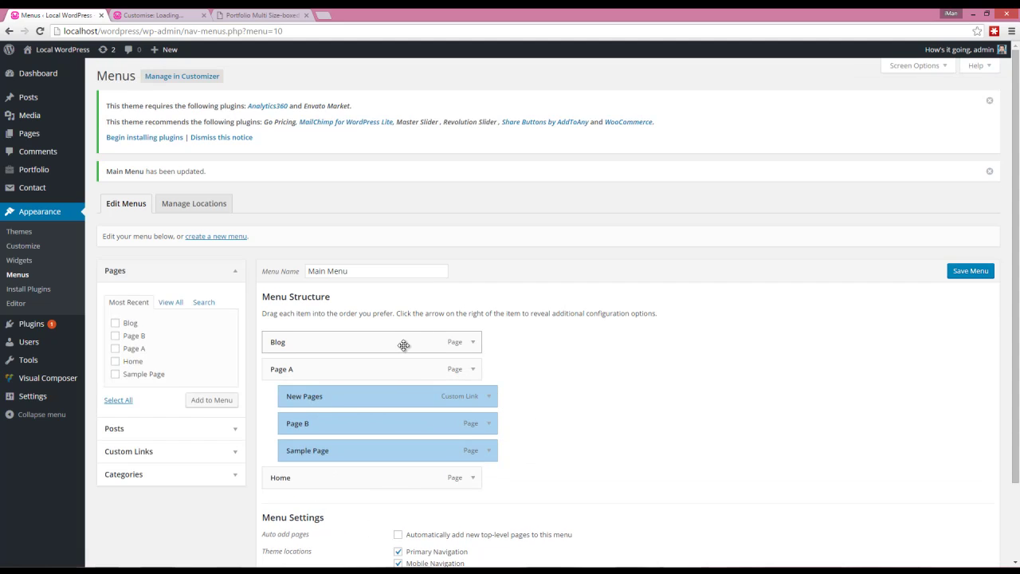
{"action": "left_click_drag", "start_coordinate": [325, 423], "coordinate": [336, 451]}
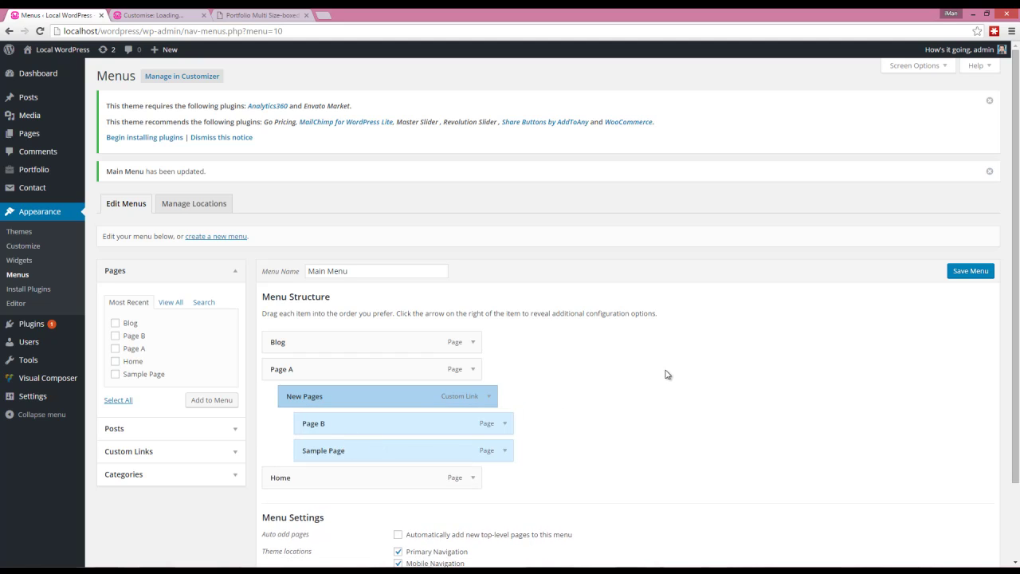
{"action": "left_click", "coordinate": [985, 272]}
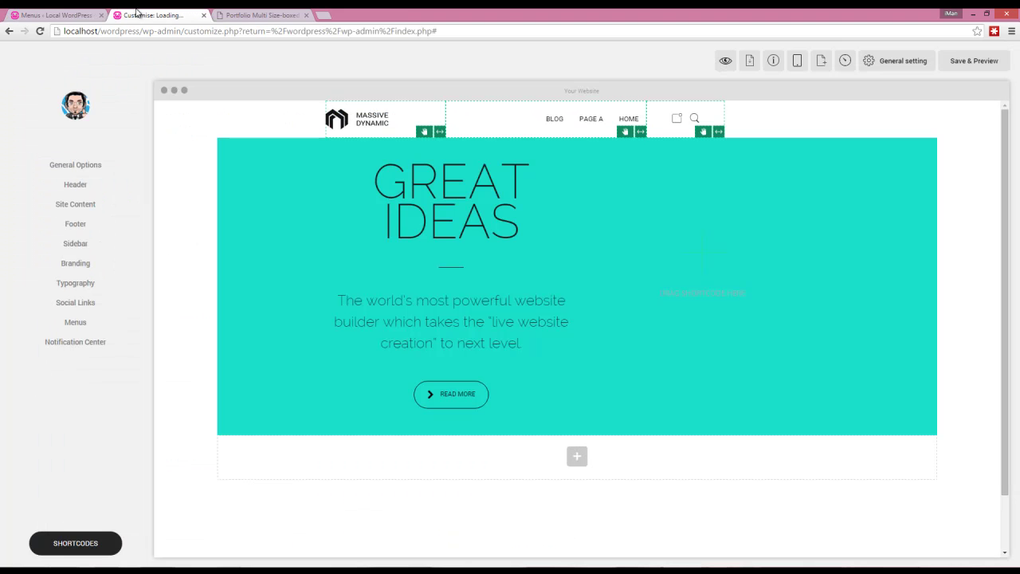
Switch to the Massive Builder preview and check Page A's mega menu in the header.
{"action": "left_click", "coordinate": [139, 14]}
{"action": "mouse_move", "coordinate": [599, 120]}
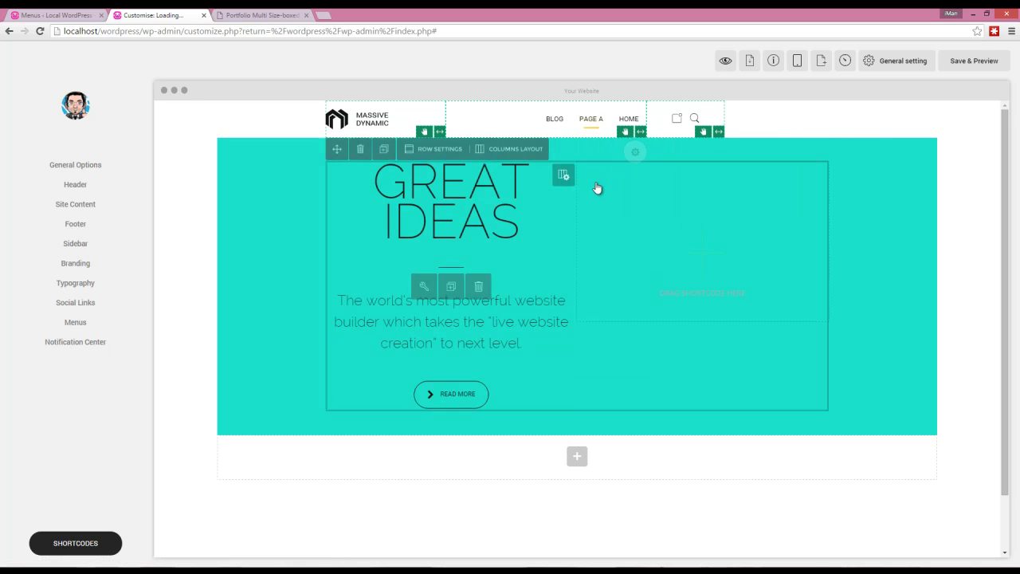
Return to the menu editor and try out the show Icon option of Page B, disabling it again.
{"action": "left_click", "coordinate": [62, 14]}
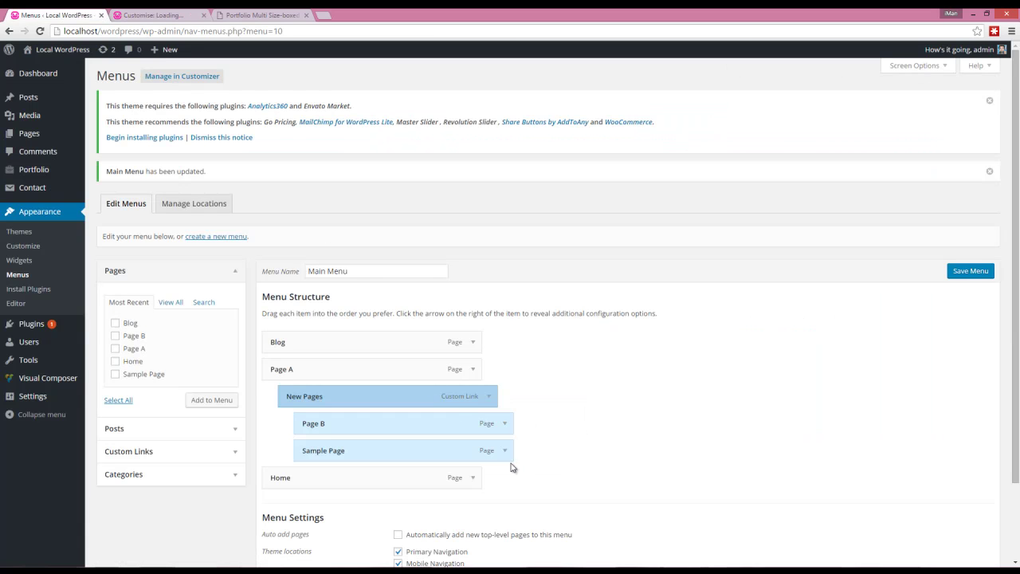
{"action": "left_click", "coordinate": [506, 424]}
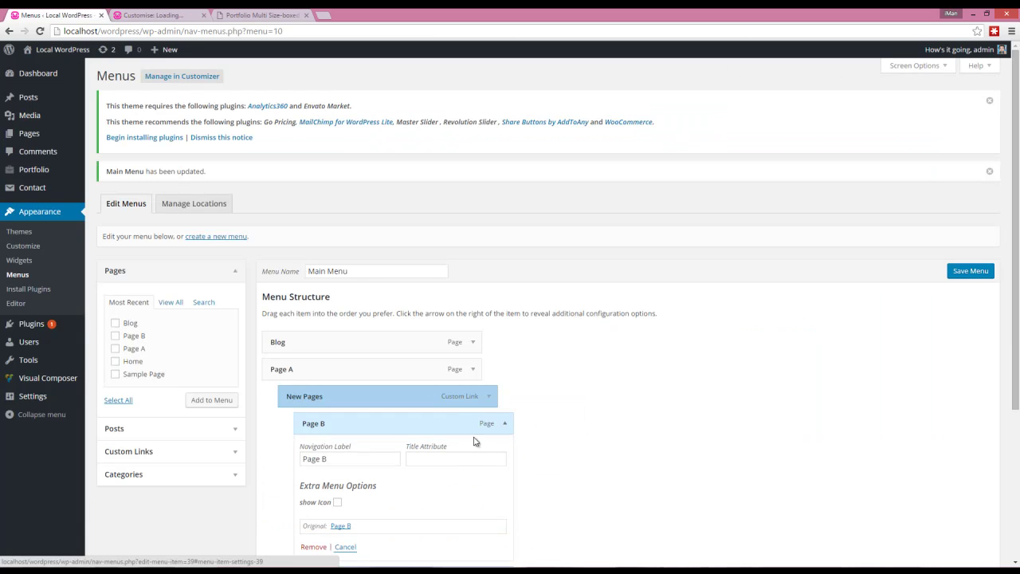
{"action": "left_click", "coordinate": [338, 505]}
{"action": "left_click", "coordinate": [339, 505]}
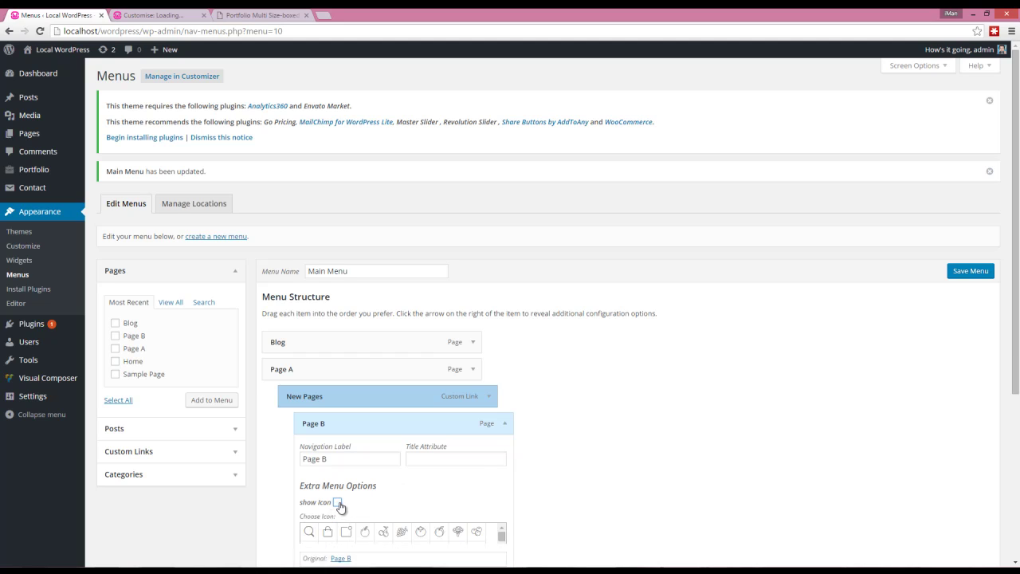
{"action": "left_click", "coordinate": [506, 425]}
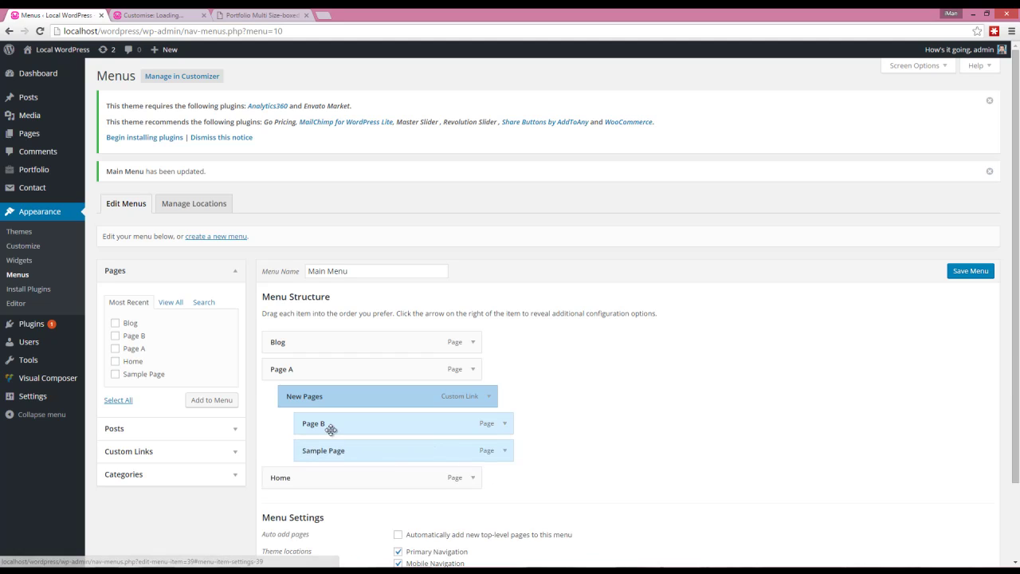
Switch to the Massive Dynamic demo site's Portfolio Multi Size page to examine its header menu.
{"action": "left_click", "coordinate": [268, 16]}
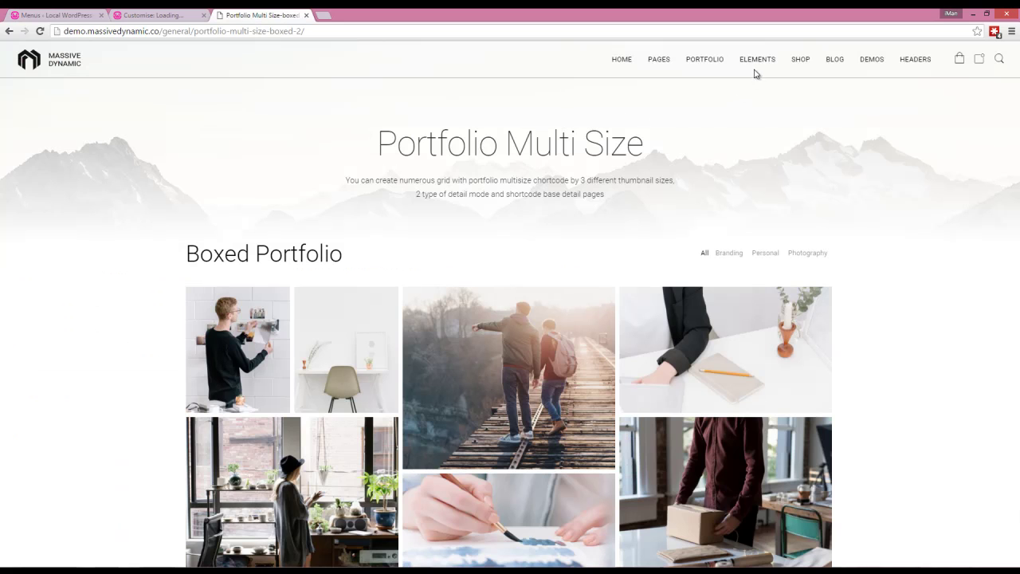